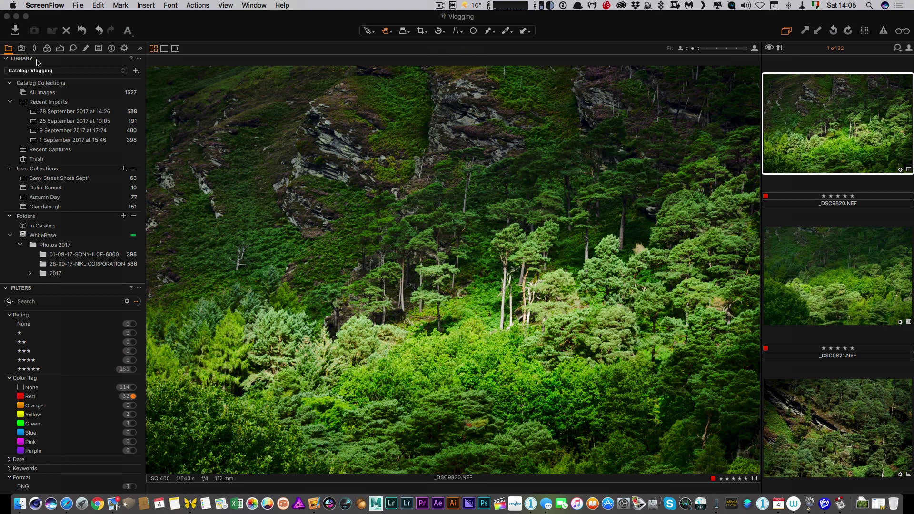
Bring the Capture One 10 window to the front.
left_click(20, 33)
Open Import Images and switch the import source to the Untitled card.
left_click(20, 31)
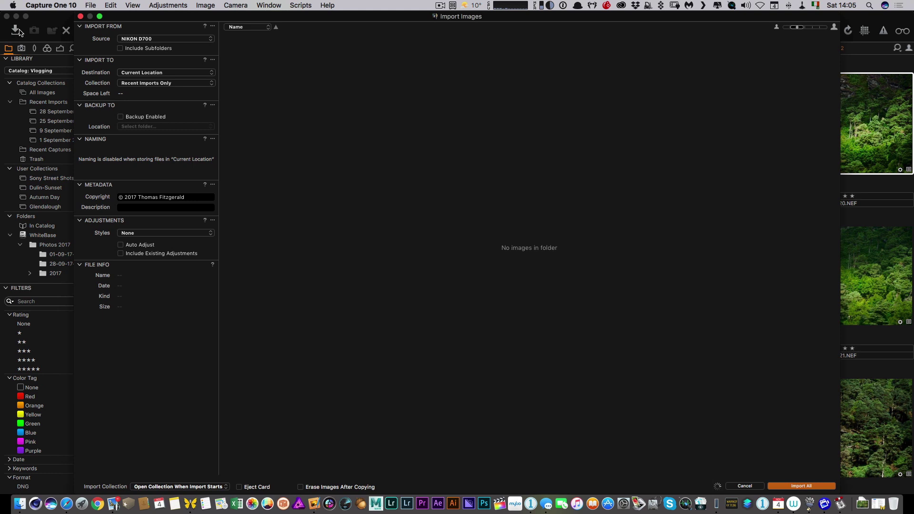
left_click(190, 41)
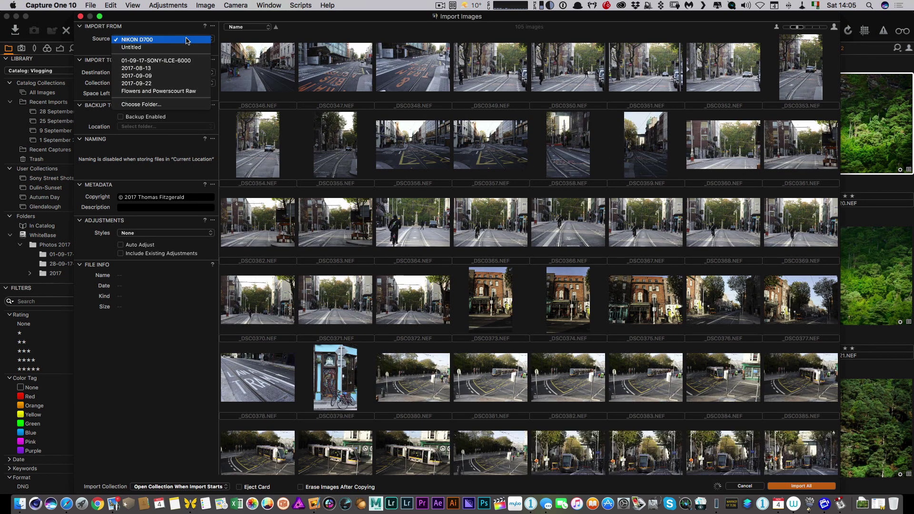
left_click(186, 47)
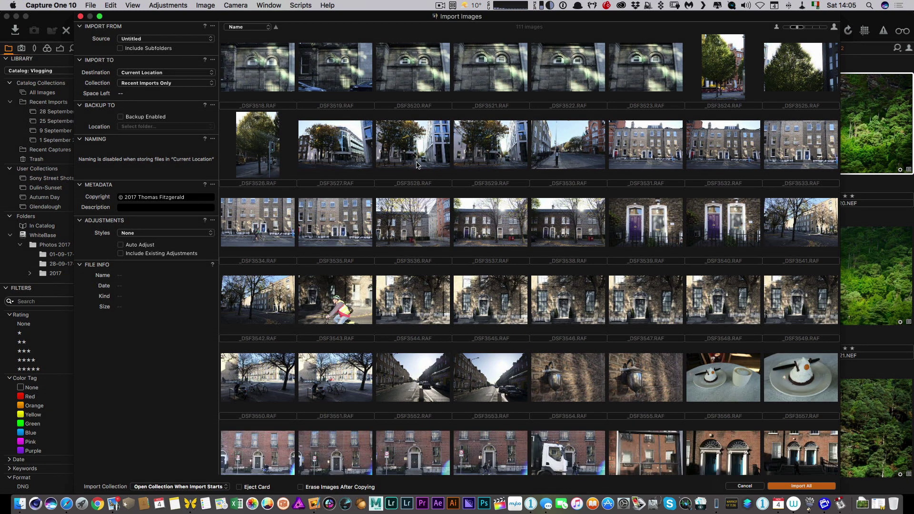
Browse the 111 RAF thumbnails from the Untitled card and reopen the Source list.
scroll(424, 166, "down", 8)
scroll(425, 166, "down", 5)
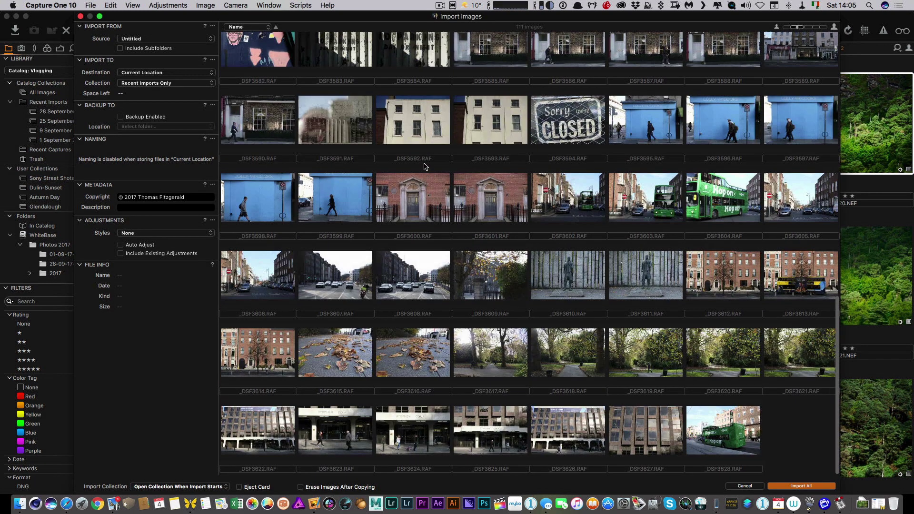
scroll(425, 166, "up", 12)
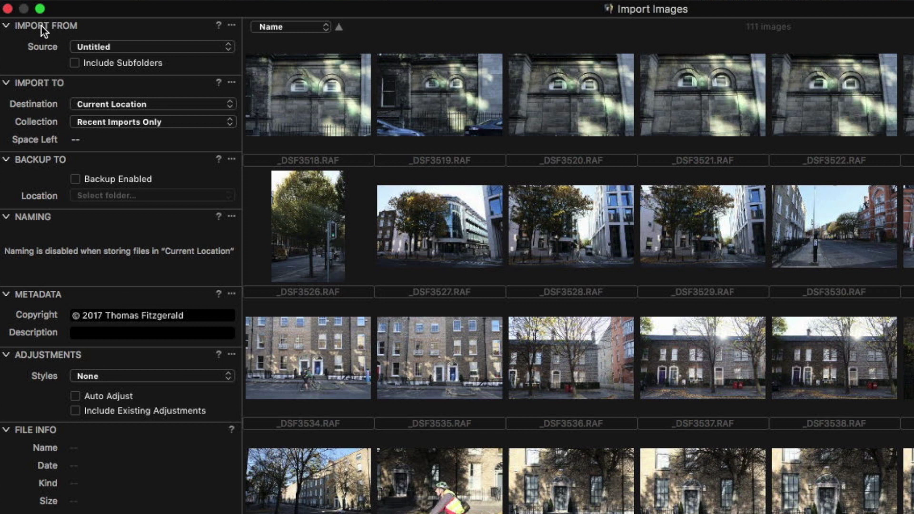
left_click(122, 47)
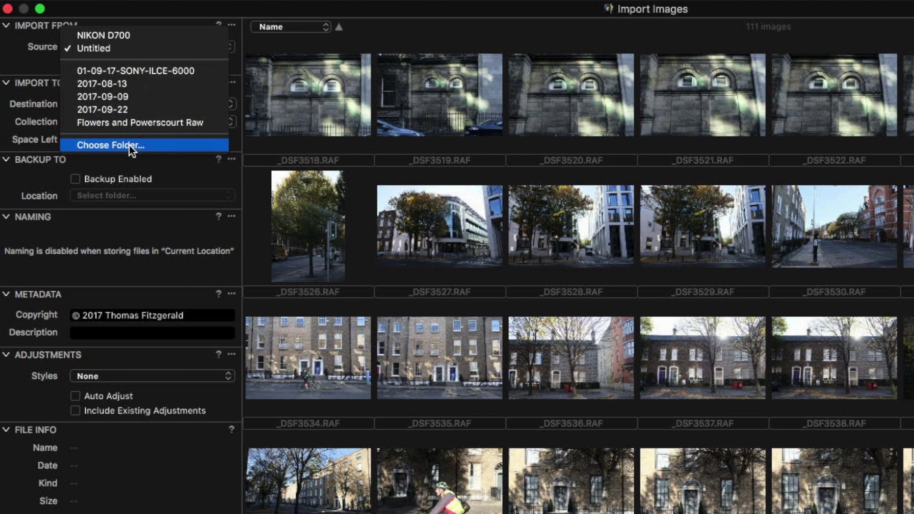
Keep Untitled as the source and bring up the Destination location options.
left_click(9, 132)
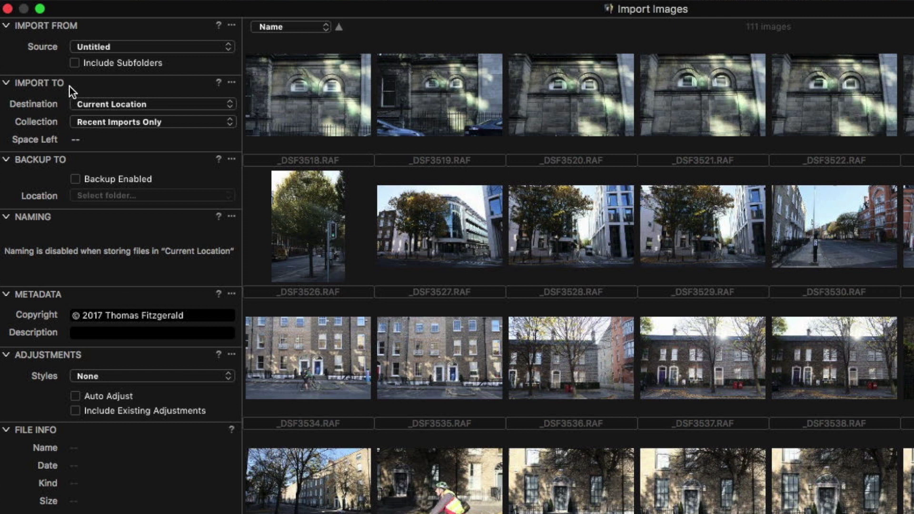
left_click(141, 107)
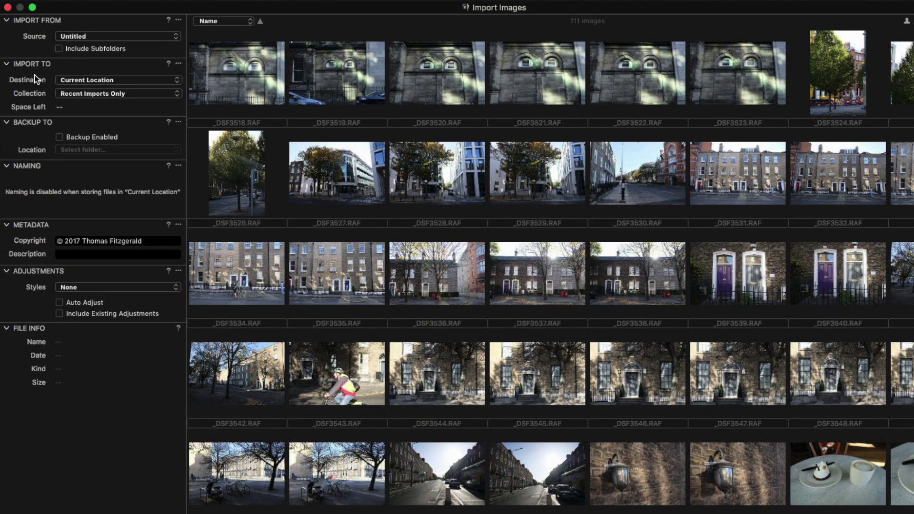
left_click(114, 80)
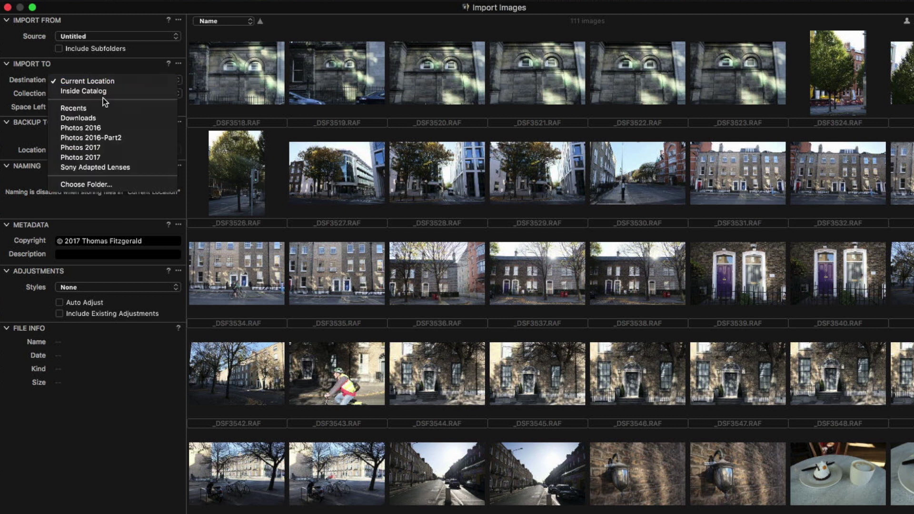
Set the import destination to the Photos 2017 folder on the WhiteBase drive.
left_click(101, 185)
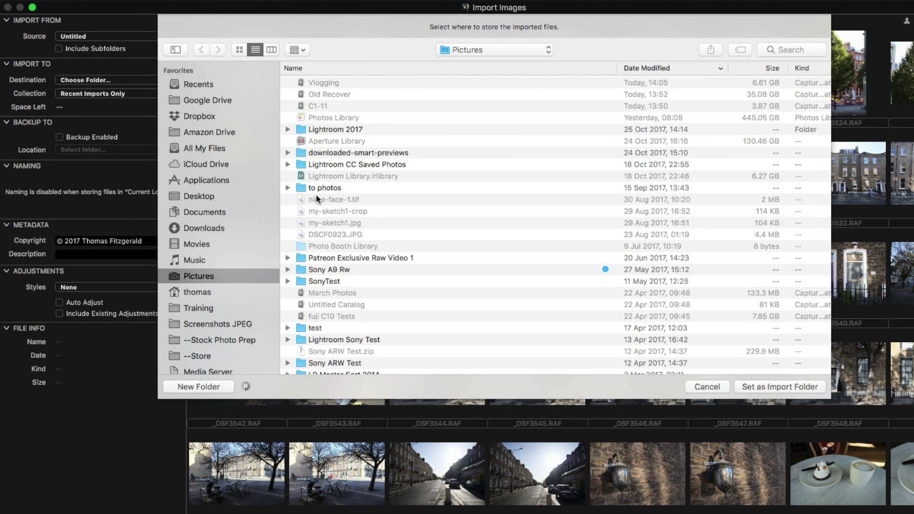
scroll(233, 245, "down", 10)
scroll(234, 252, "down", 5)
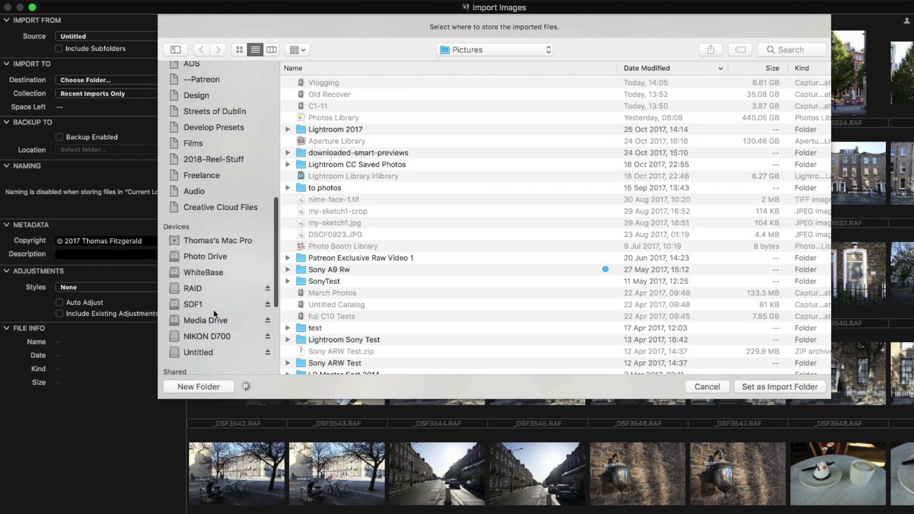
left_click(205, 271)
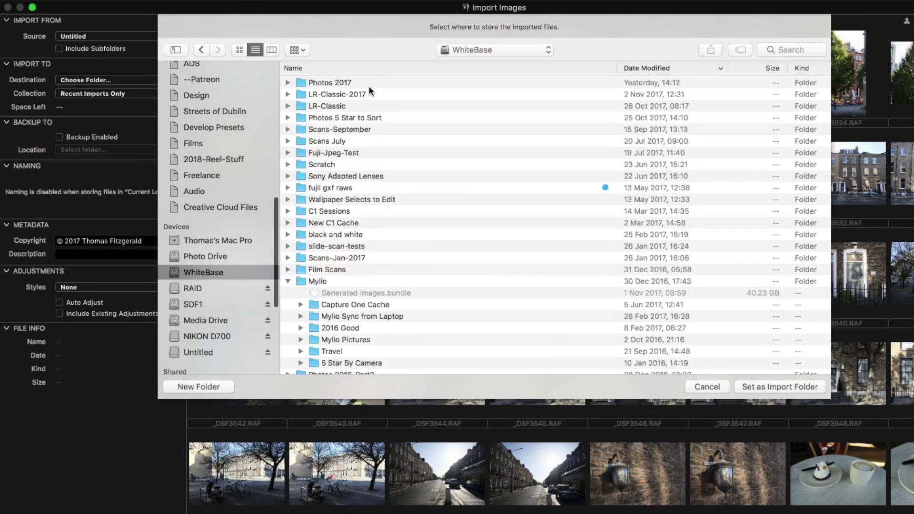
double_click(333, 83)
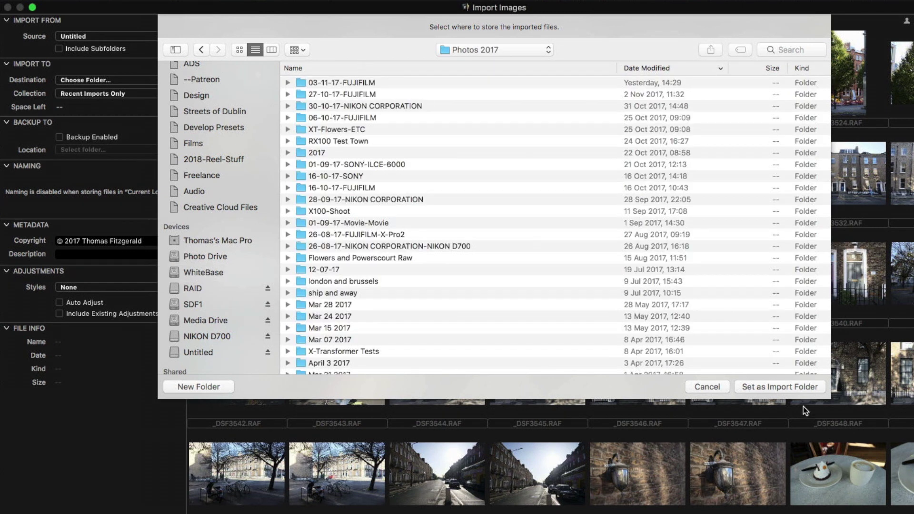
left_click(771, 387)
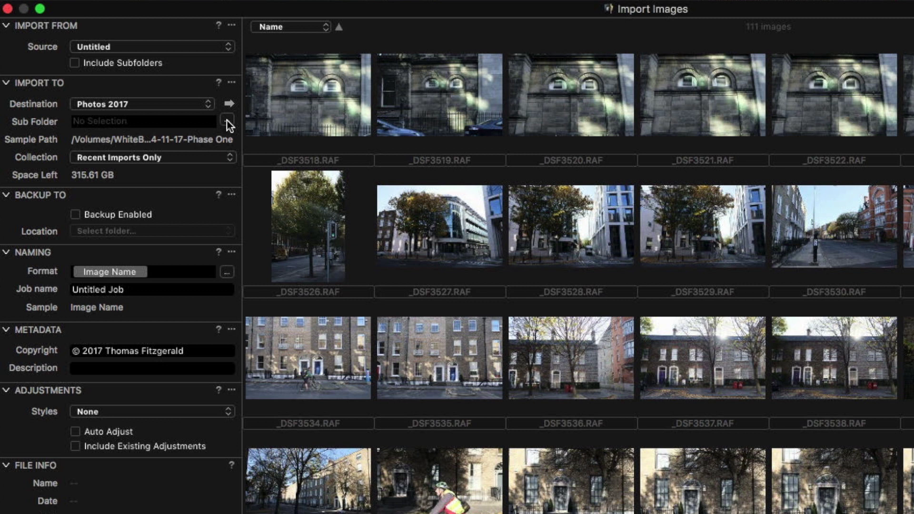
left_click(227, 122)
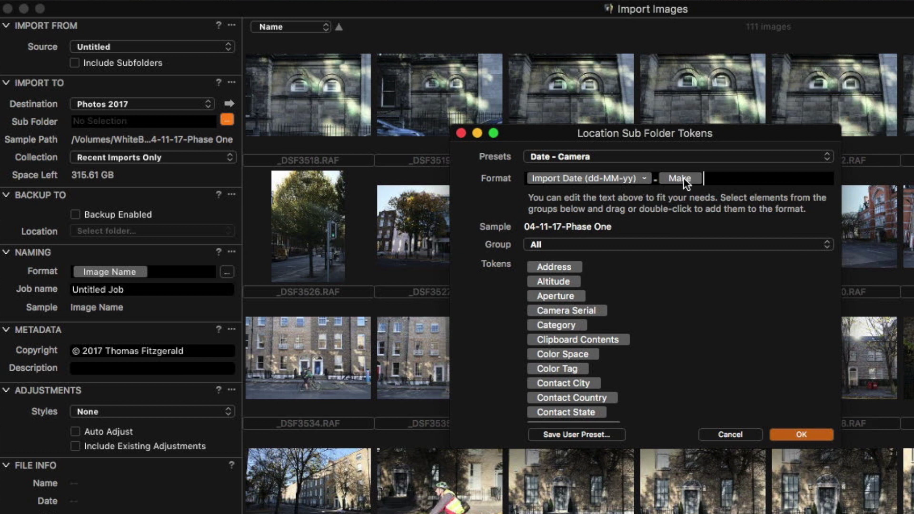
Confirm the Date - Camera sub folder preset: Import Date (dd-MM-yy) followed by camera Make.
scroll(556, 322, "down", 8)
scroll(556, 322, "down", 12)
scroll(556, 322, "down", 3)
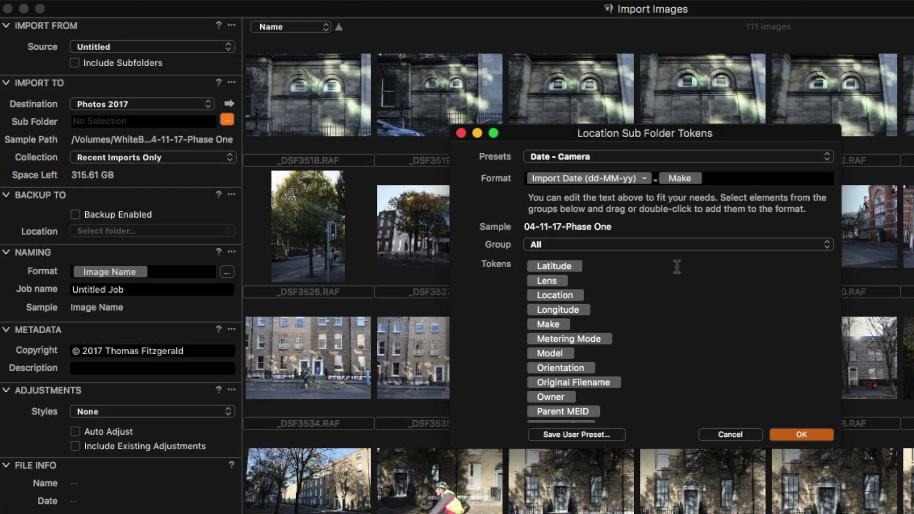
left_click(811, 436)
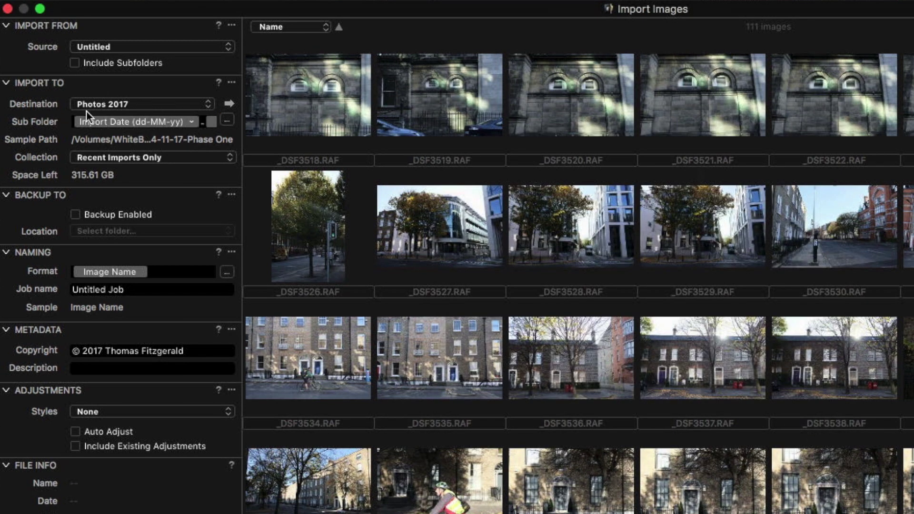
left_click(177, 160)
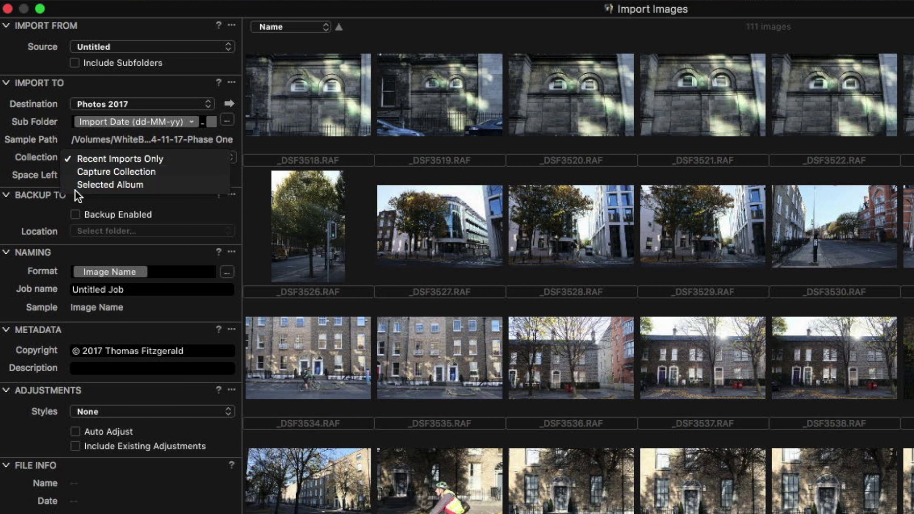
Keep the collection as Recent Imports Only and enable the backup copy of imports.
left_click(48, 192)
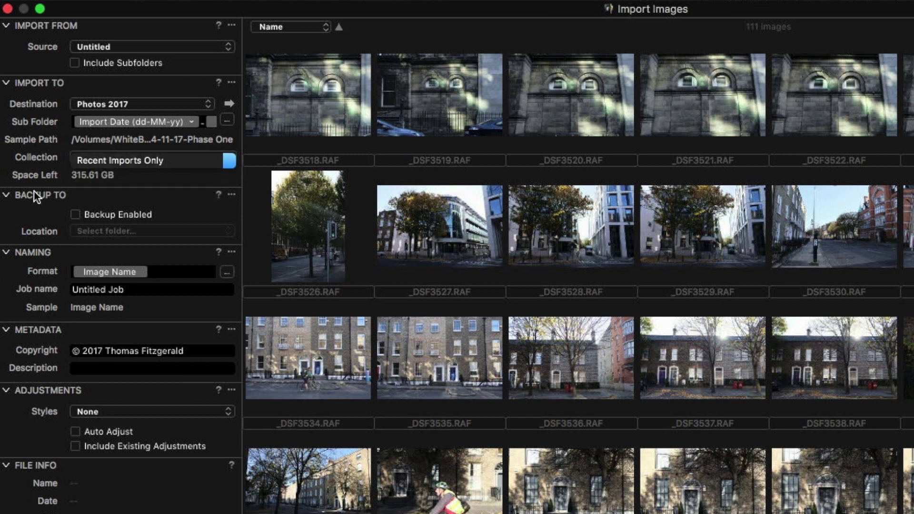
left_click(93, 218)
left_click(94, 231)
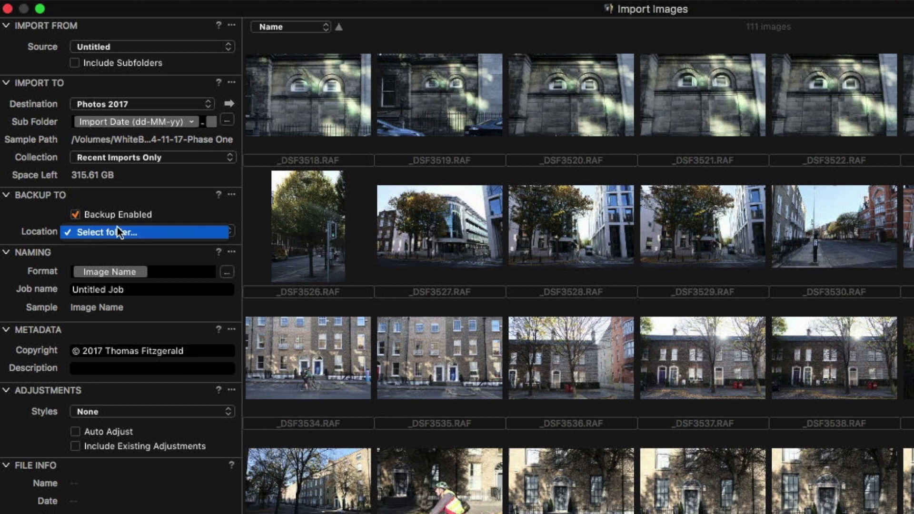
left_click(116, 230)
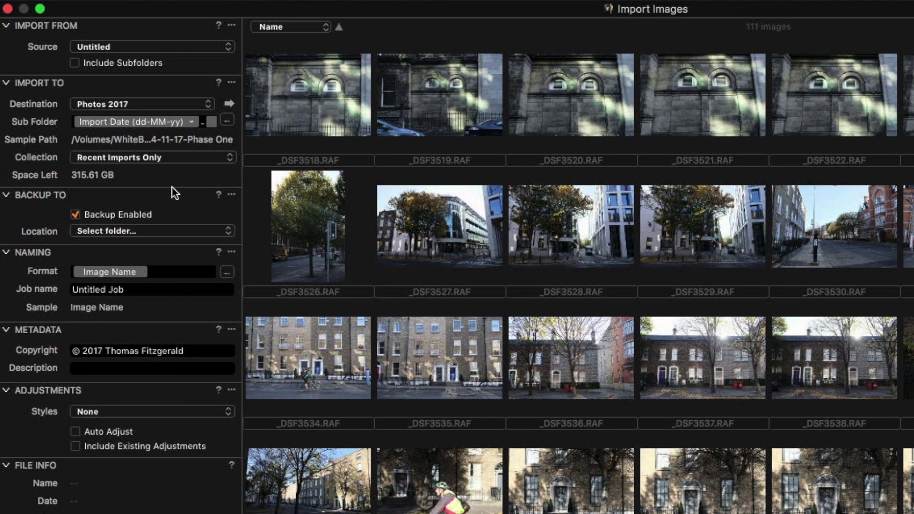
Turn the backup off again and browse all tokens in the Naming Format dialog.
left_click(116, 217)
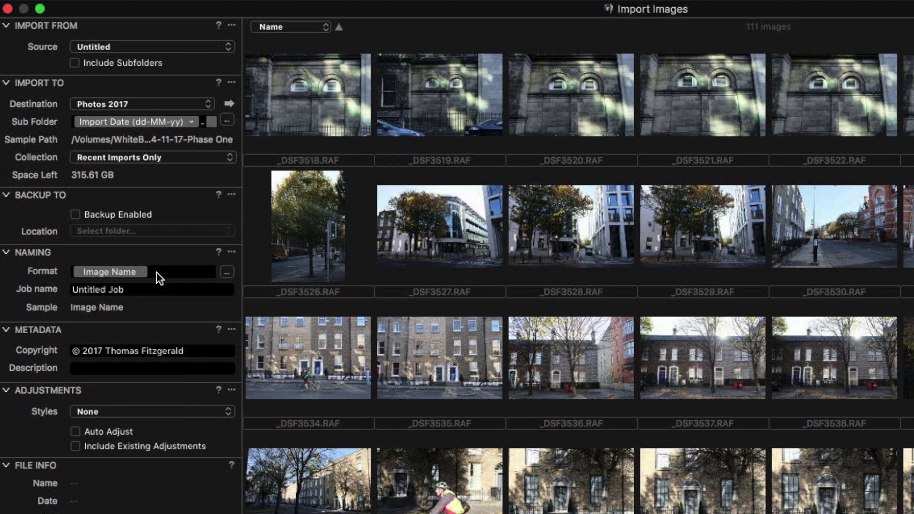
left_click(230, 272)
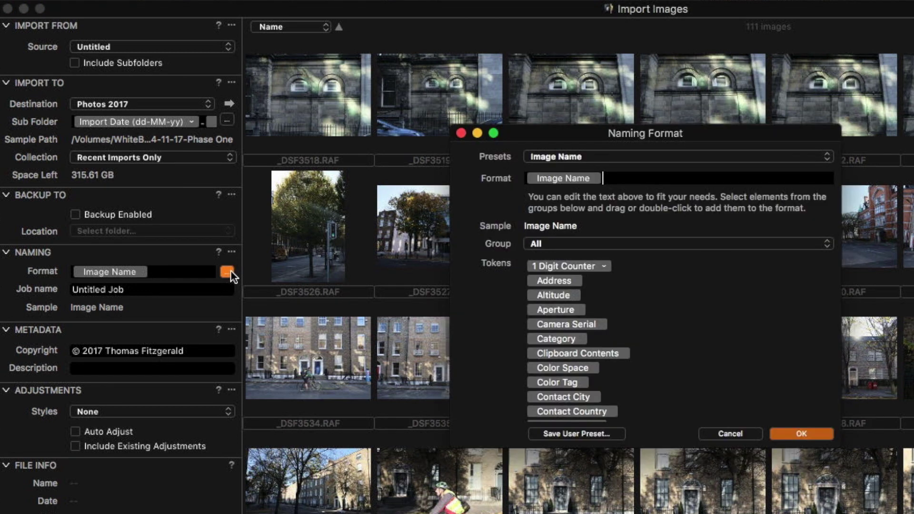
scroll(569, 314, "down", 2)
scroll(569, 314, "down", 10)
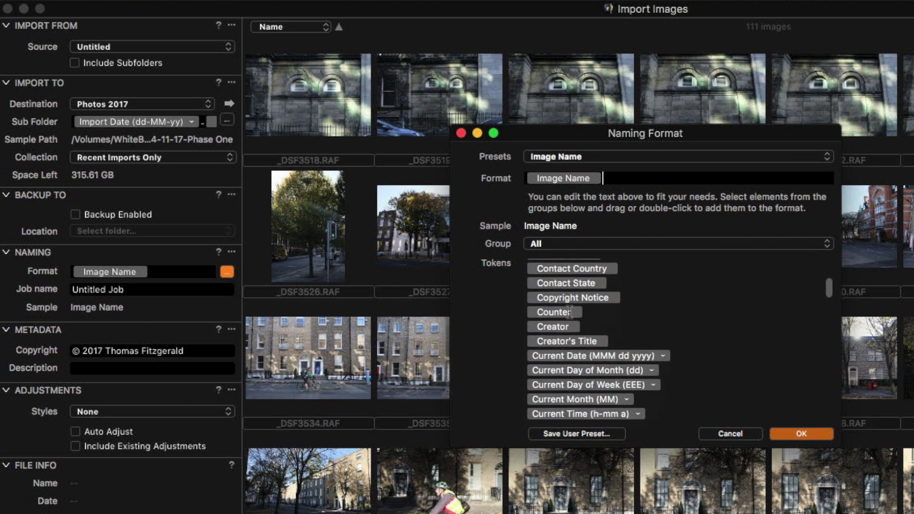
scroll(569, 312, "down", 2)
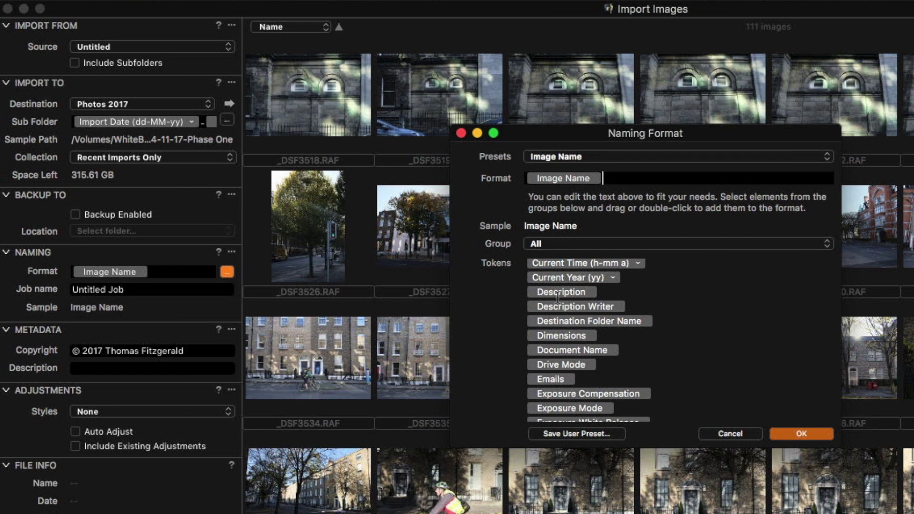
scroll(560, 290, "up", 2)
scroll(560, 291, "up", 12)
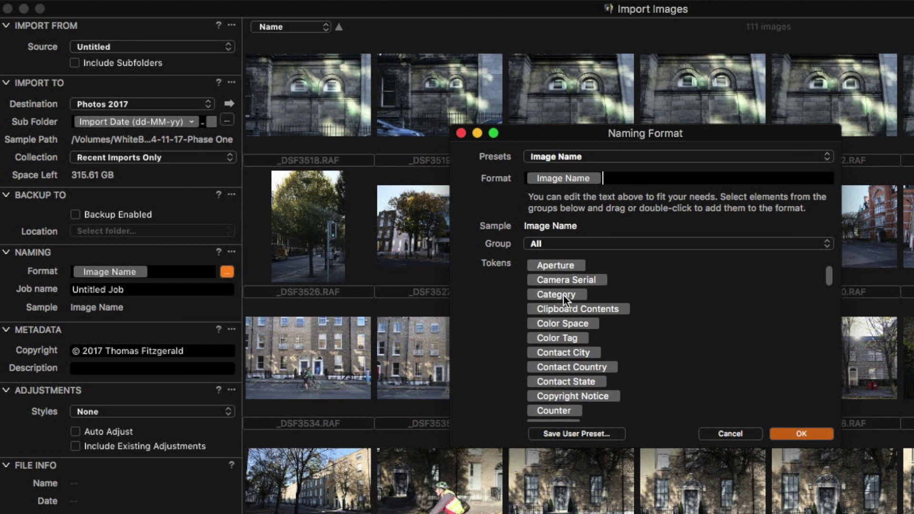
scroll(569, 297, "down", 10)
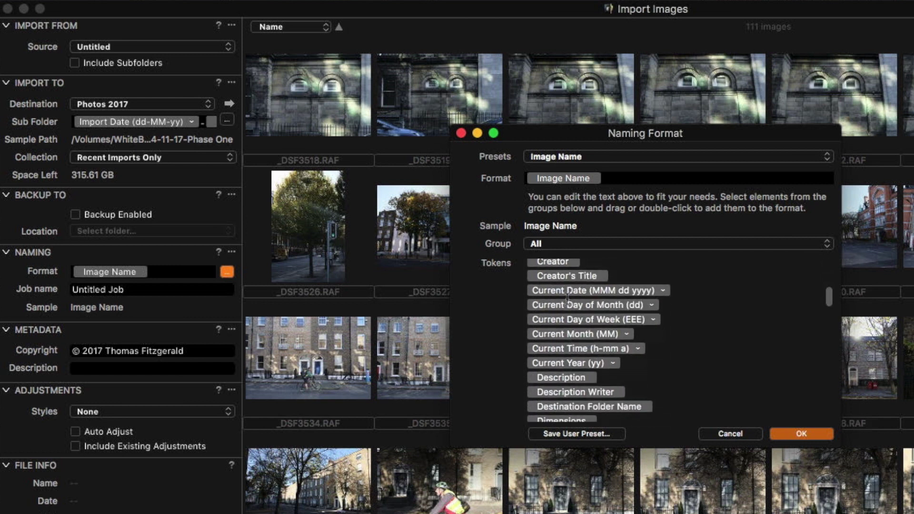
scroll(571, 297, "down", 20)
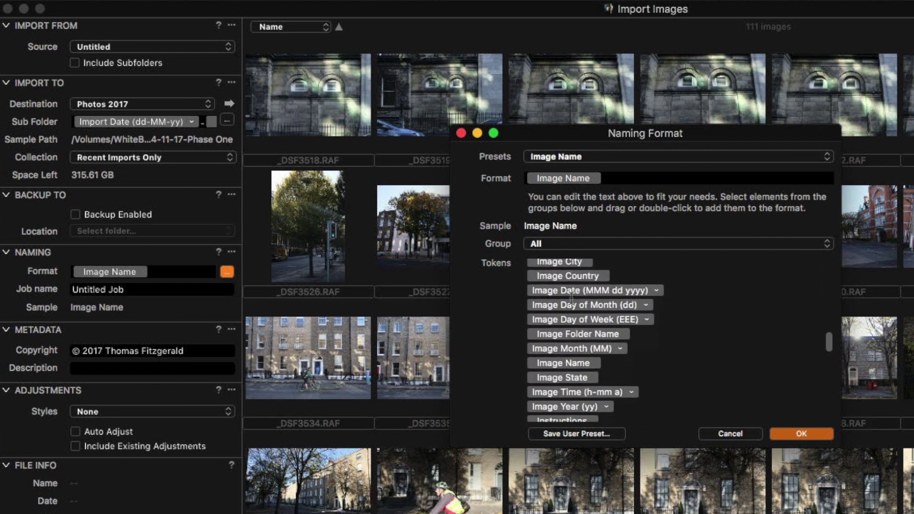
scroll(567, 318, "down", 10)
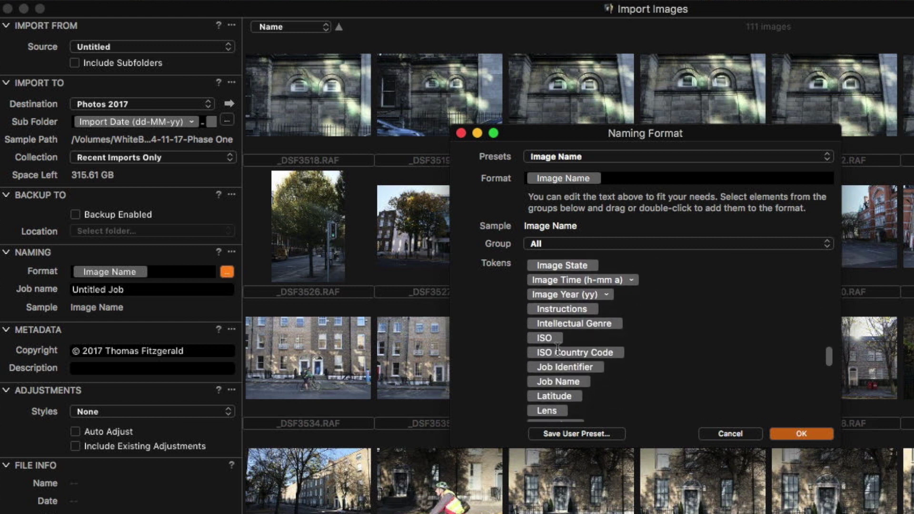
scroll(547, 346, "down", 5)
scroll(547, 347, "up", 7)
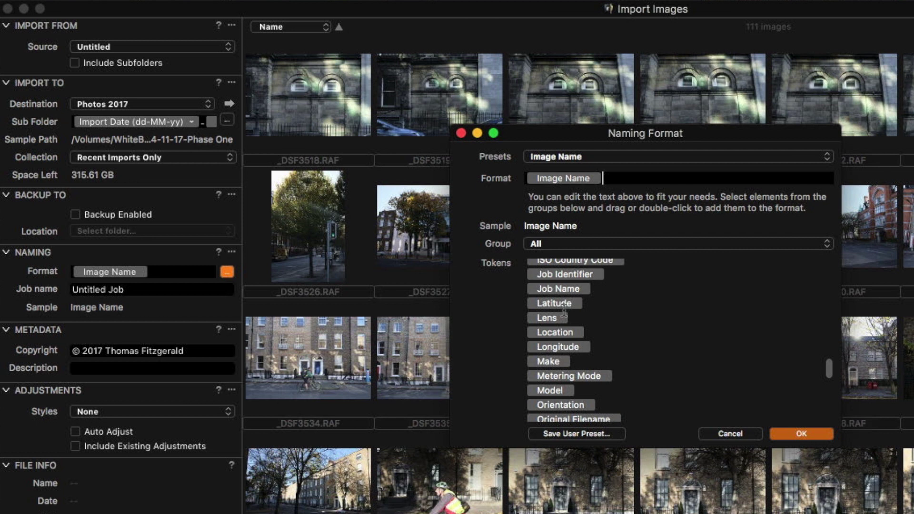
scroll(549, 327, "down", 7)
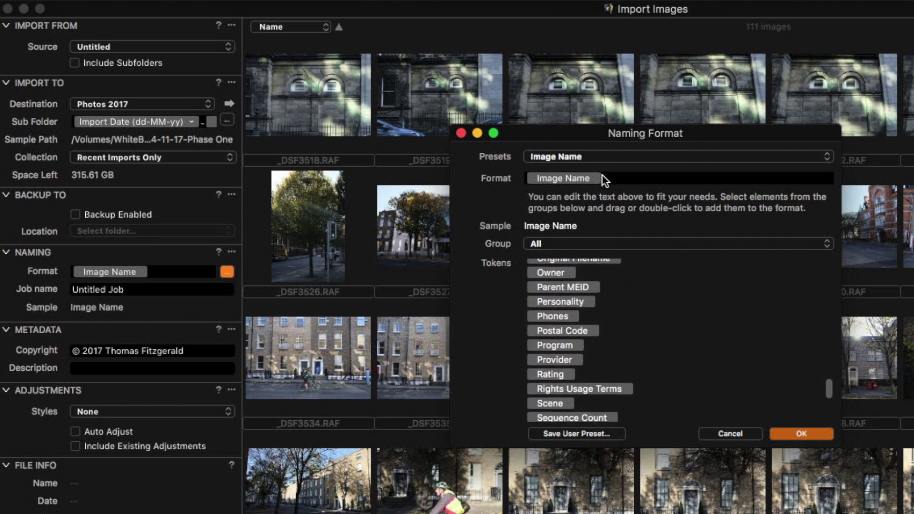
Keep the Image Name naming preset and cancel the Naming Format dialog unchanged.
left_click(617, 157)
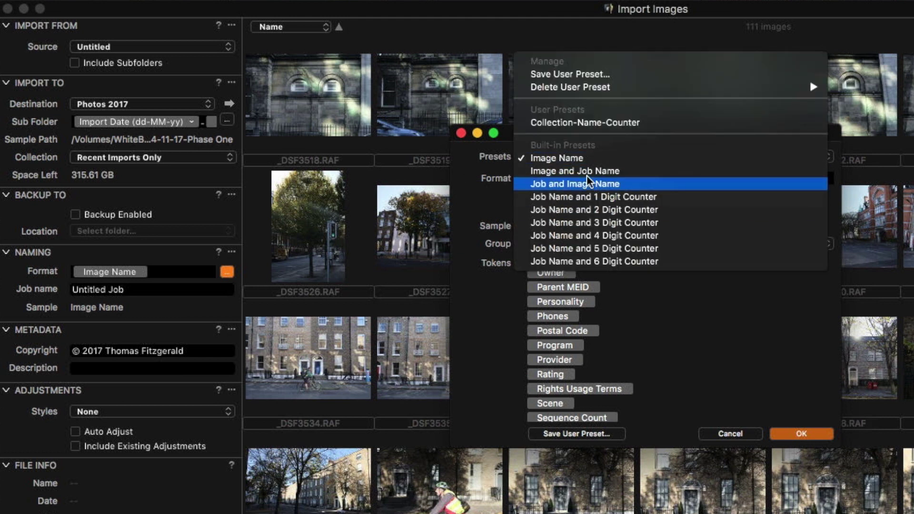
left_click(732, 400)
left_click(733, 434)
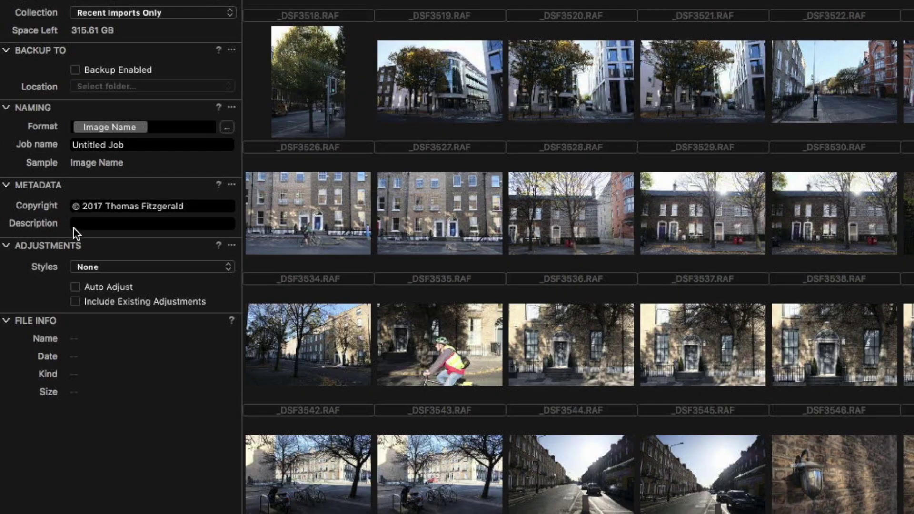
Start a description for imported images, then reveal the User Styles list for import adjustments.
left_click(197, 224)
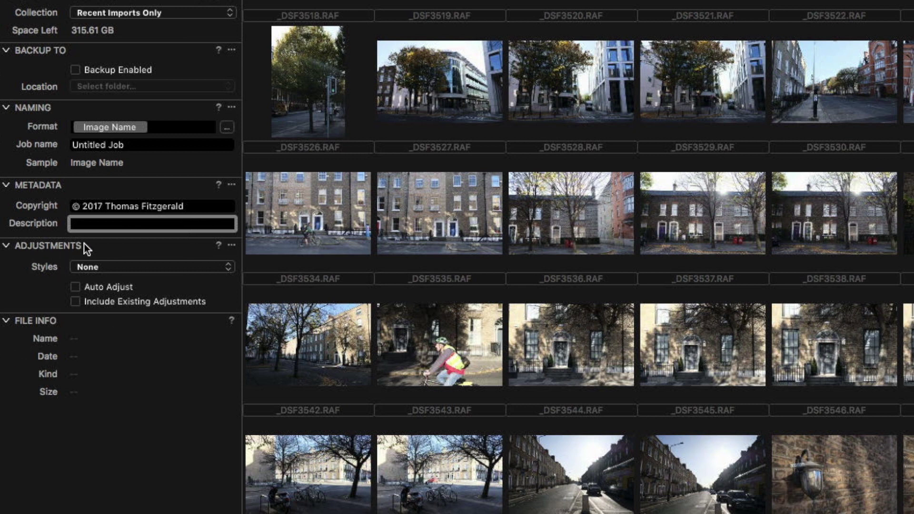
left_click(100, 268)
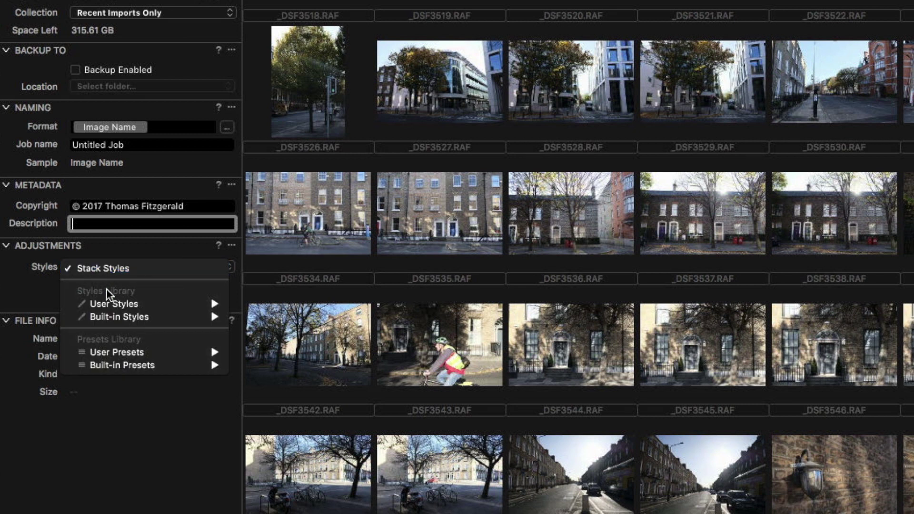
mouse_move(107, 305)
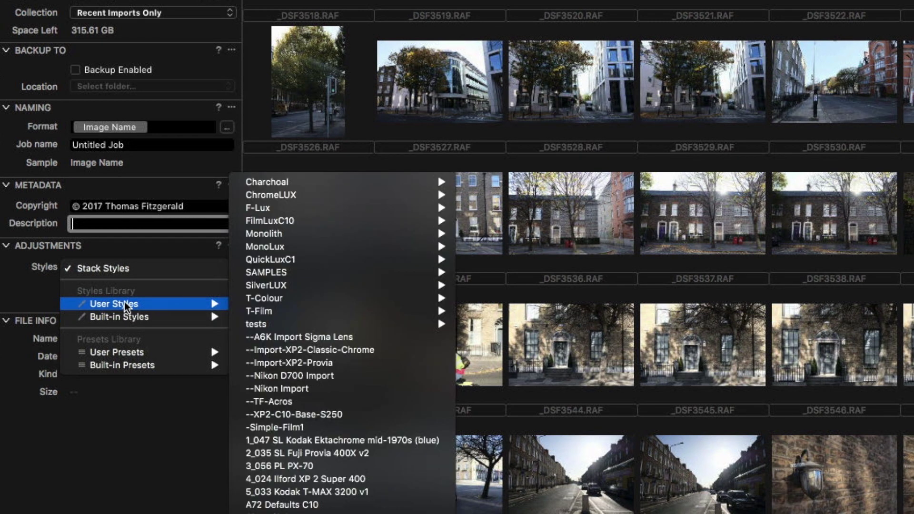
Look over the User Presets submenu and leave the import with no style applied.
mouse_move(118, 351)
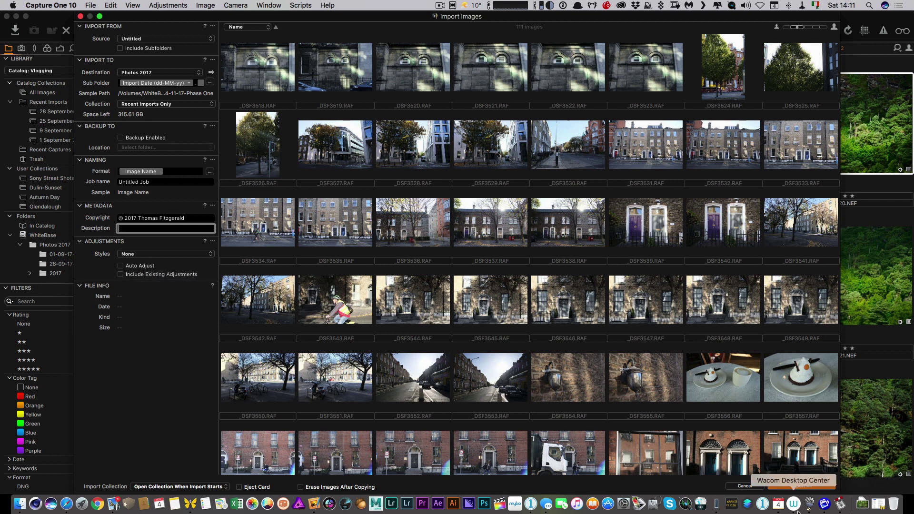
Import all 111 images, move the Activities progress window higher, and view _DSF3519.RAF.
left_click(810, 486)
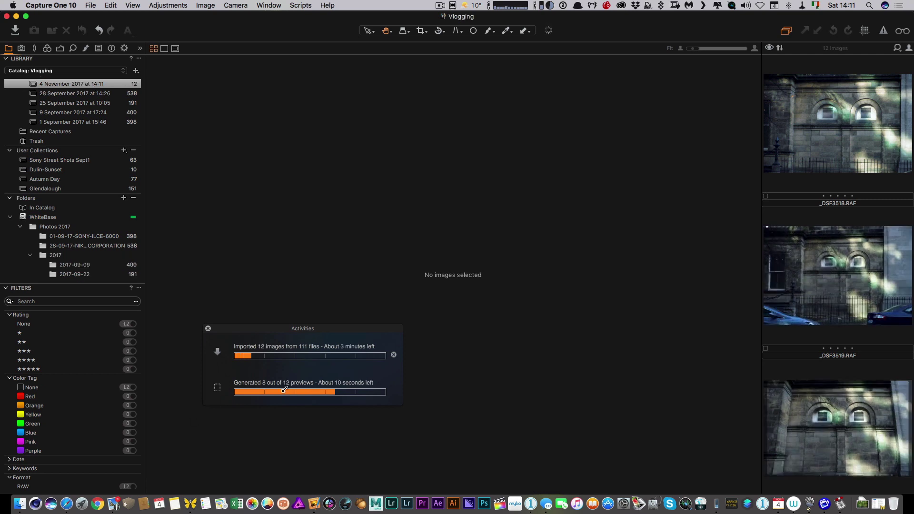
left_click_drag(332, 332, 332, 241)
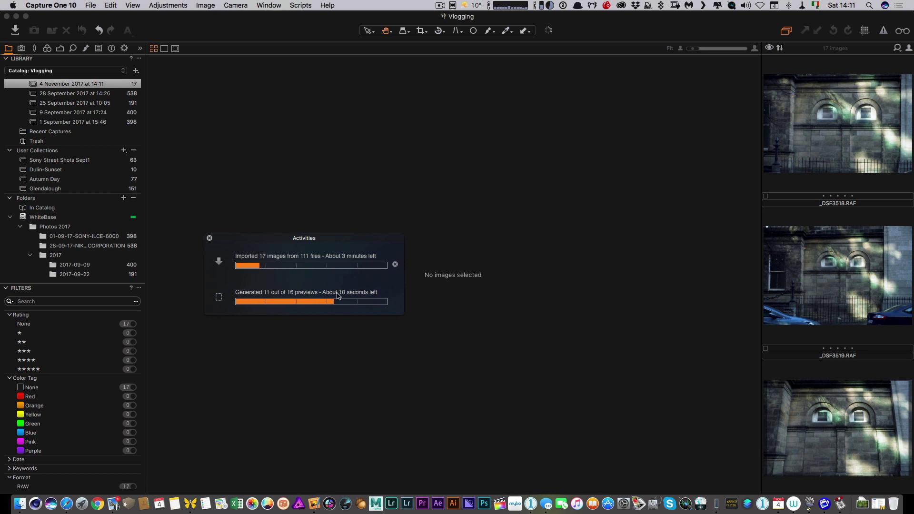
left_click(842, 246)
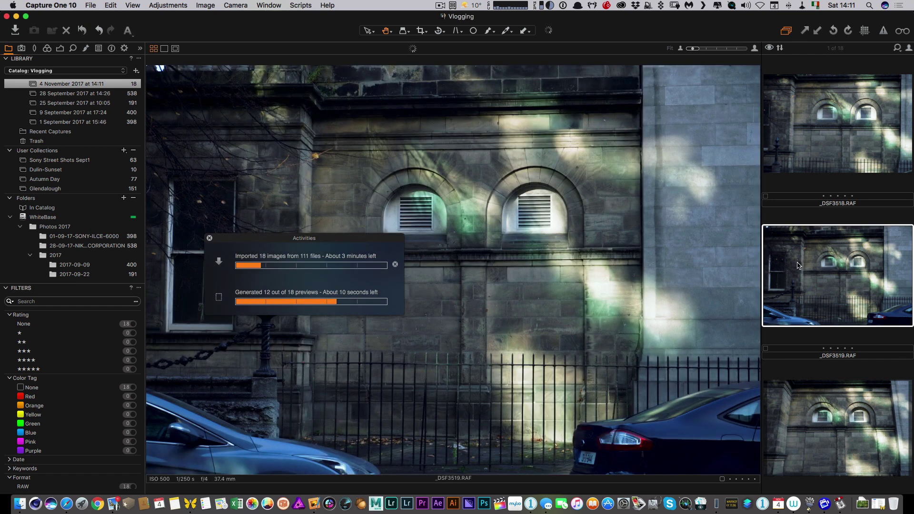
View _DSF3521, _DSF3524 and _DSF3526.RAF, then check the User Collections new-collection options without creating one.
scroll(809, 258, "down", 5)
left_click(803, 263)
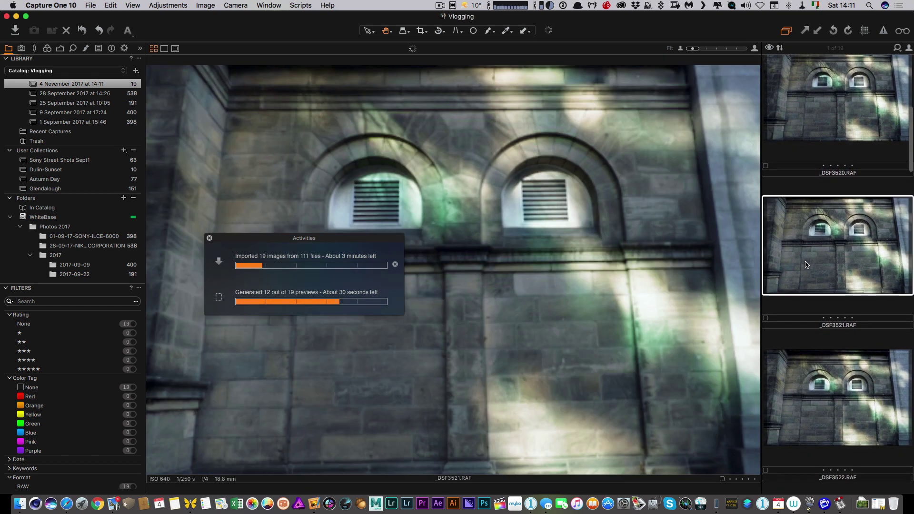
scroll(806, 264, "down", 5)
scroll(806, 265, "down", 3)
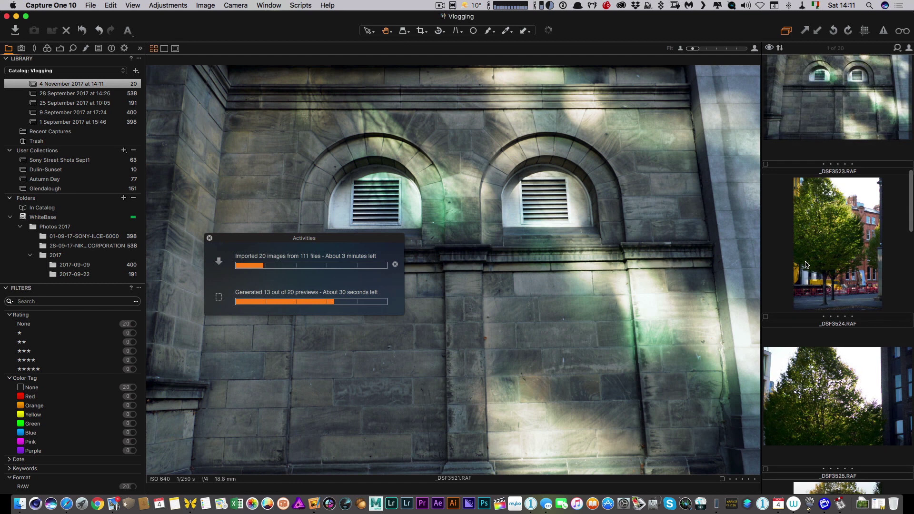
left_click(805, 264)
scroll(819, 267, "down", 5)
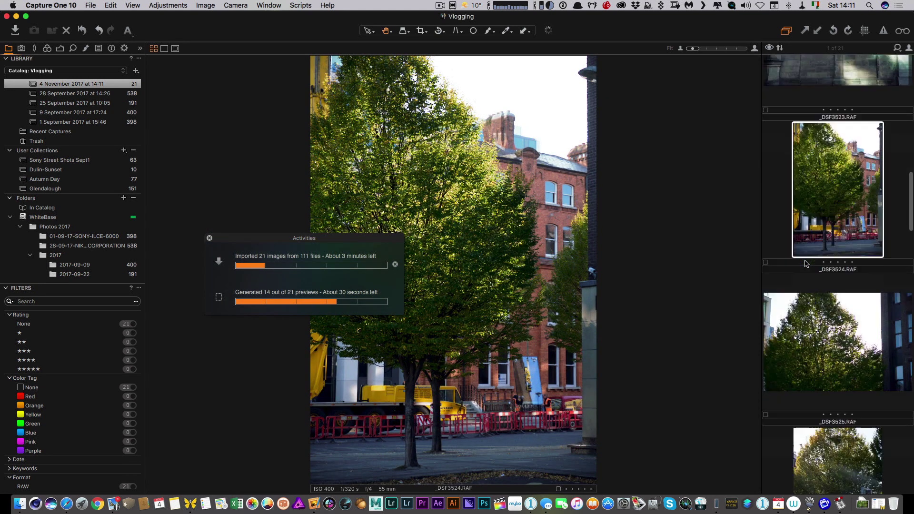
left_click(836, 276)
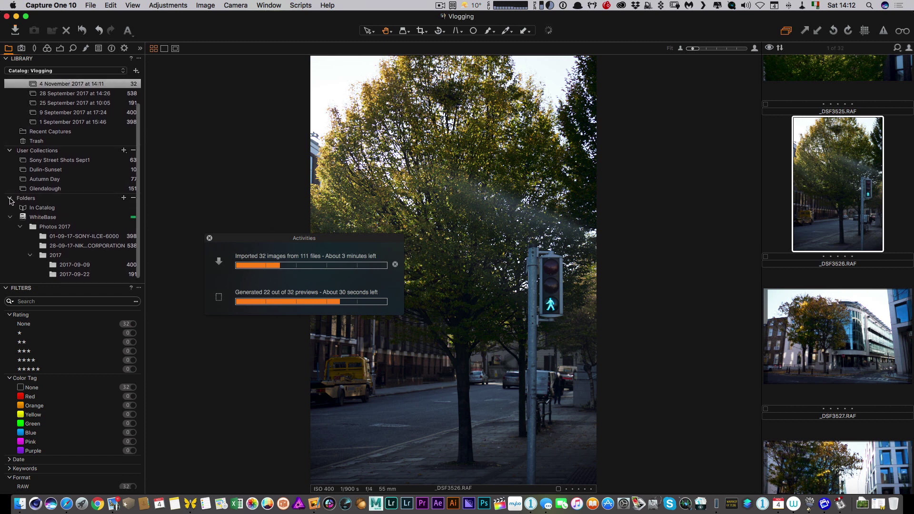
left_click(123, 150)
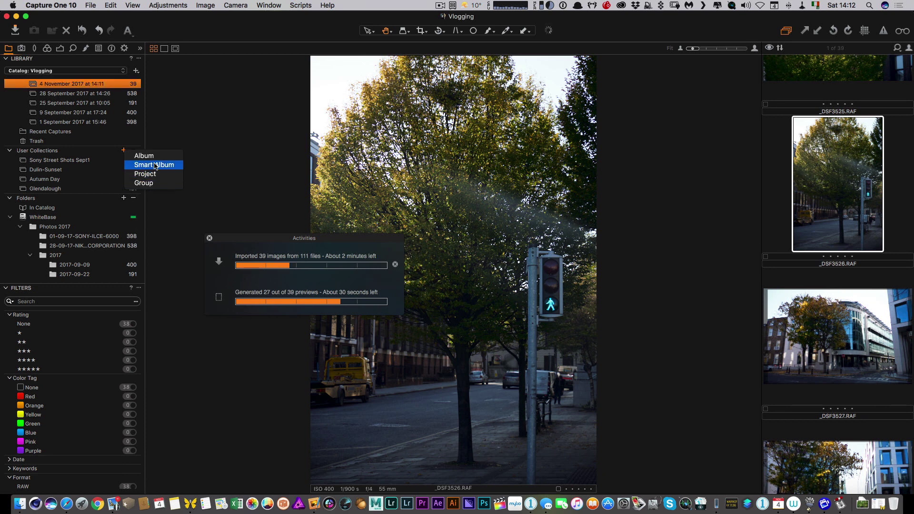
left_click(185, 133)
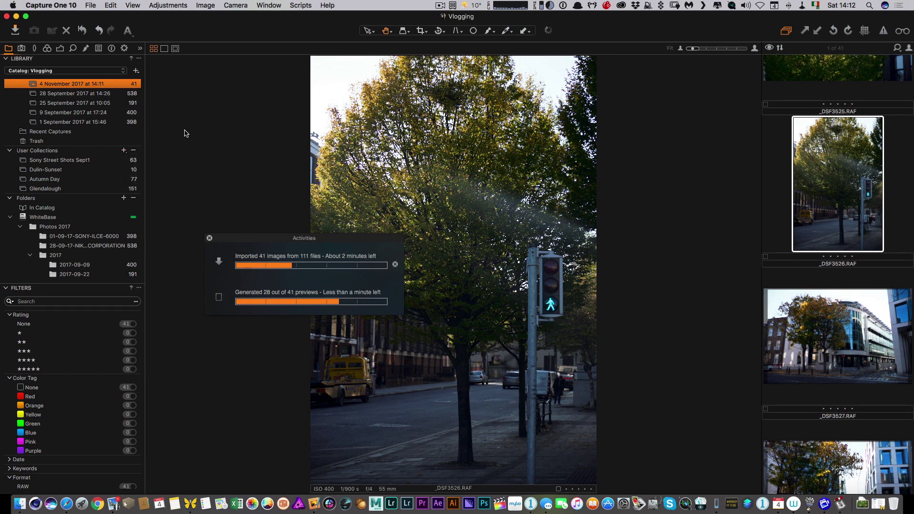